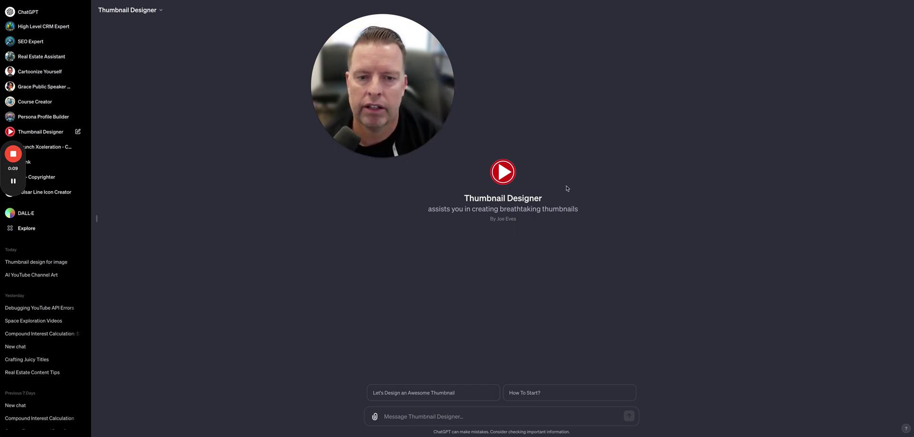
Attach the man-withstopwatch image from the Desktop to a new Thumbnail Designer message
left_click(376, 417)
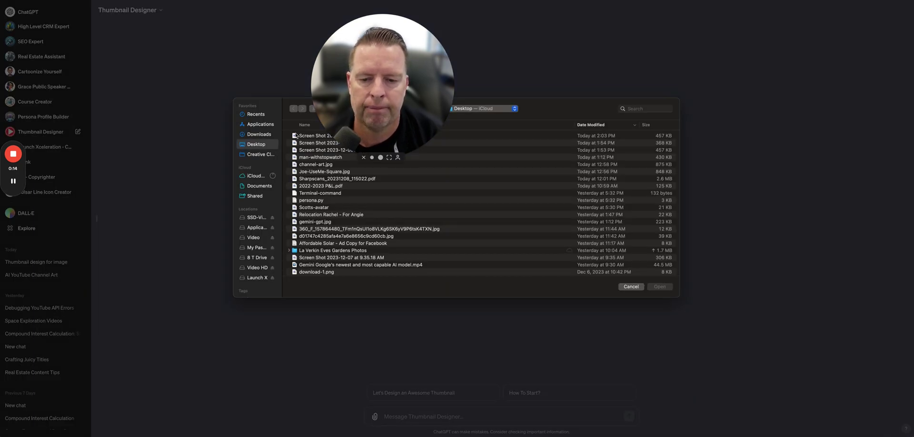
left_click(321, 157)
left_click(665, 287)
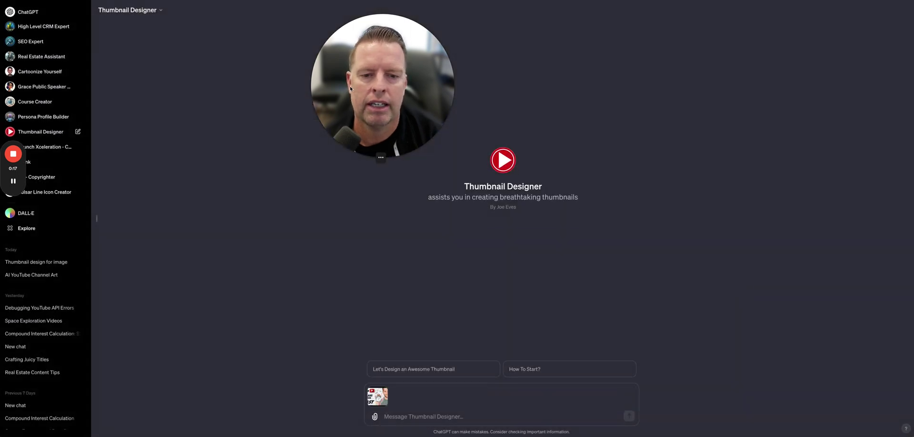
Ask for a similar thumbnail from this image, with the man making a shocked face
left_click_drag(350, 86, 234, 93)
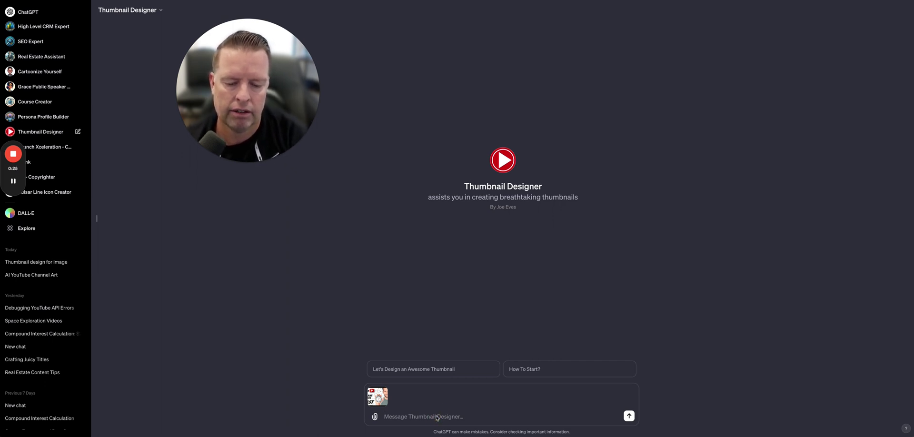
type("make a sim")
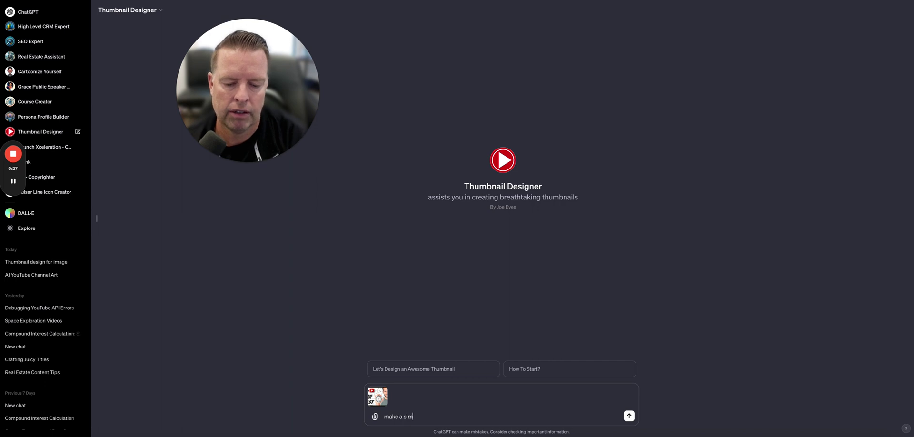
type("ilar thumbnail")
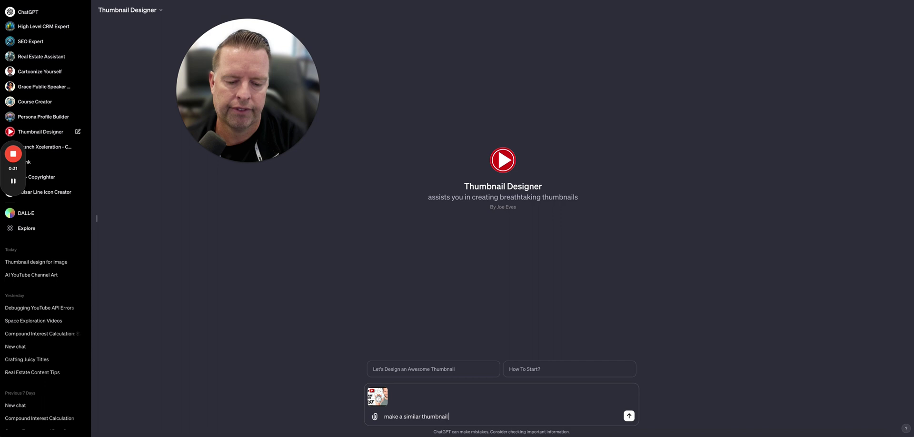
type(" using this imag")
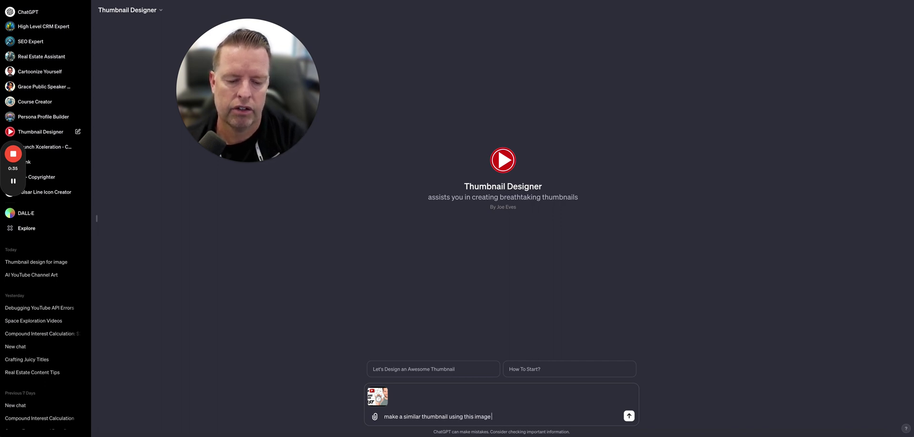
type("e ")
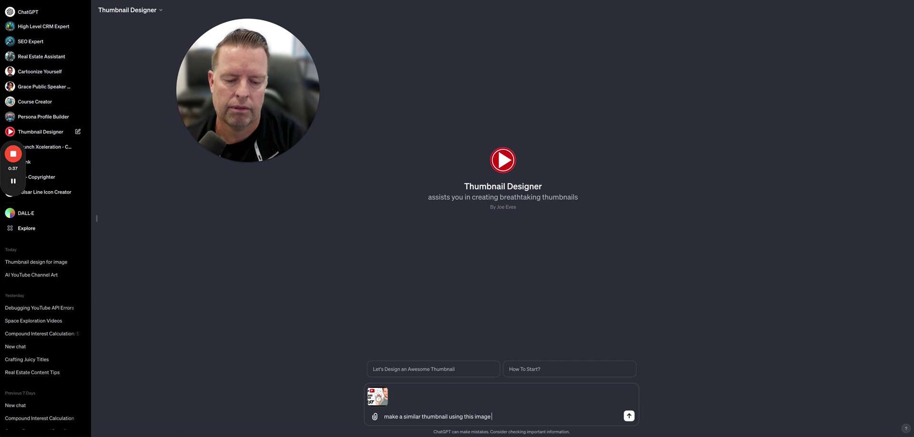
type("but have the")
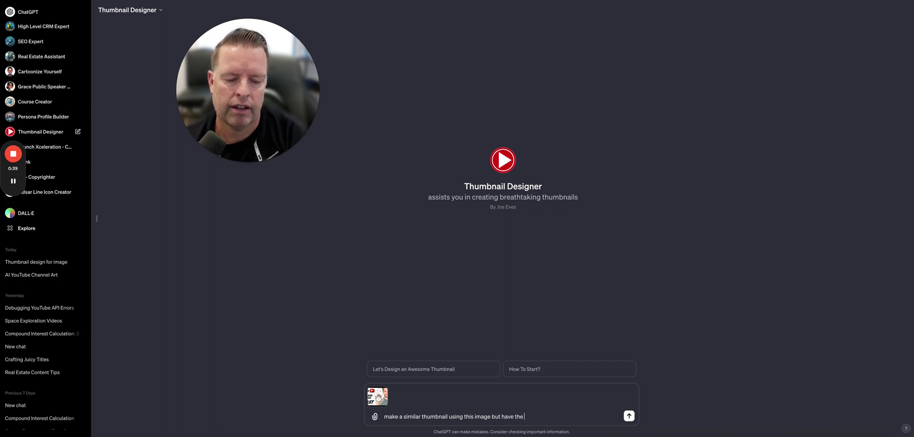
type(" man m")
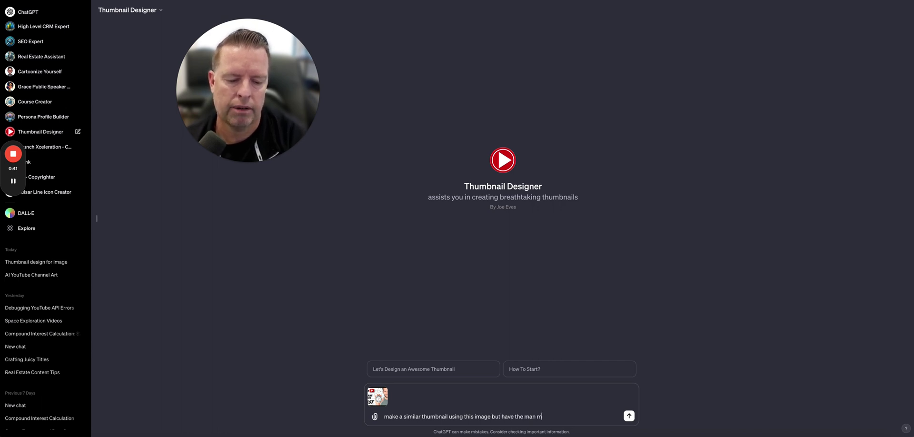
type("aking a shocked face")
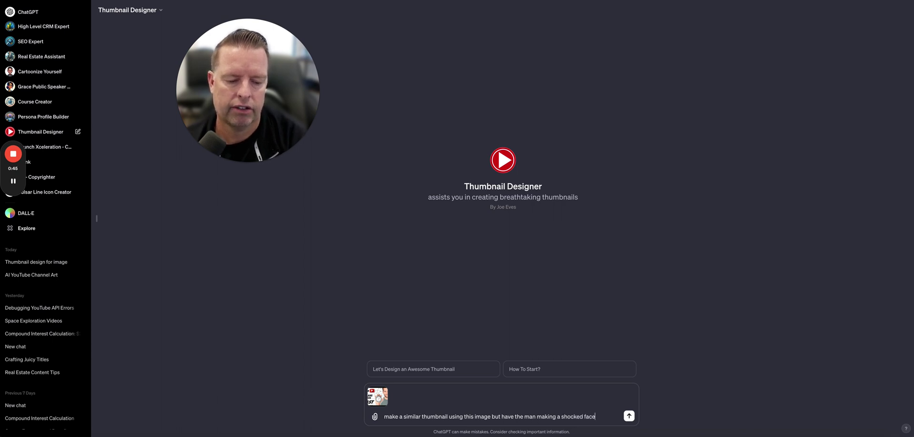
key("Return")
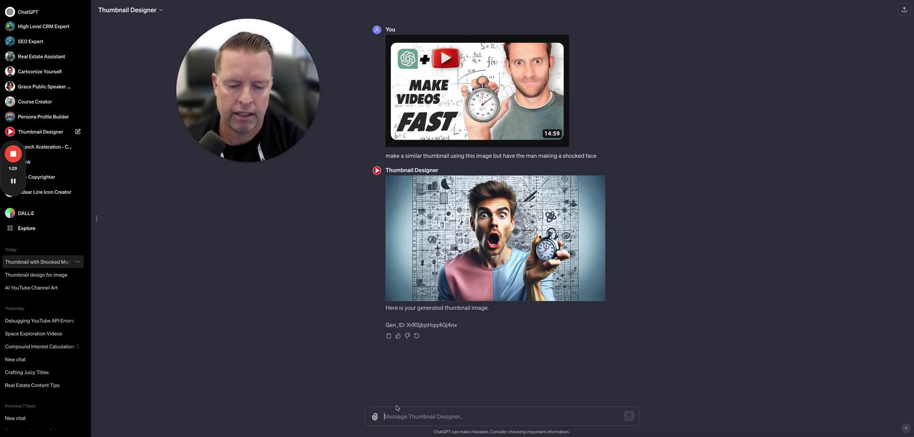
Request a green sage shirt color, quoting the first image's copied Gen_ID
left_click_drag(476, 327, 385, 326)
key("ctrl+c")
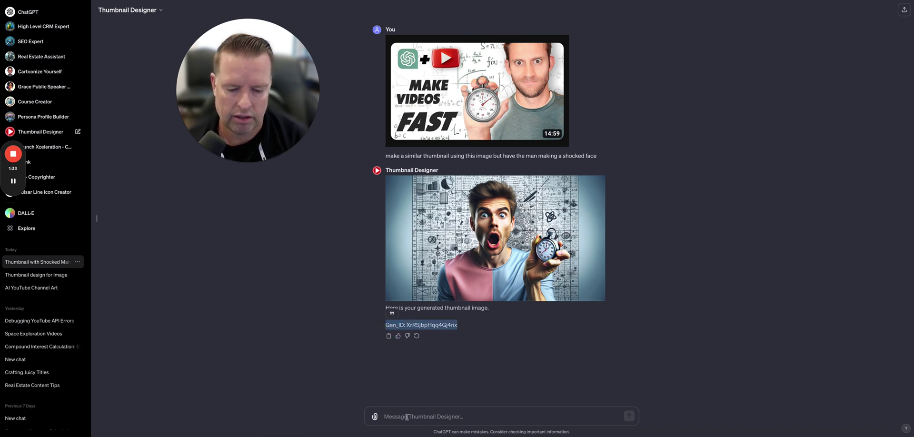
left_click(406, 417)
type("change the s")
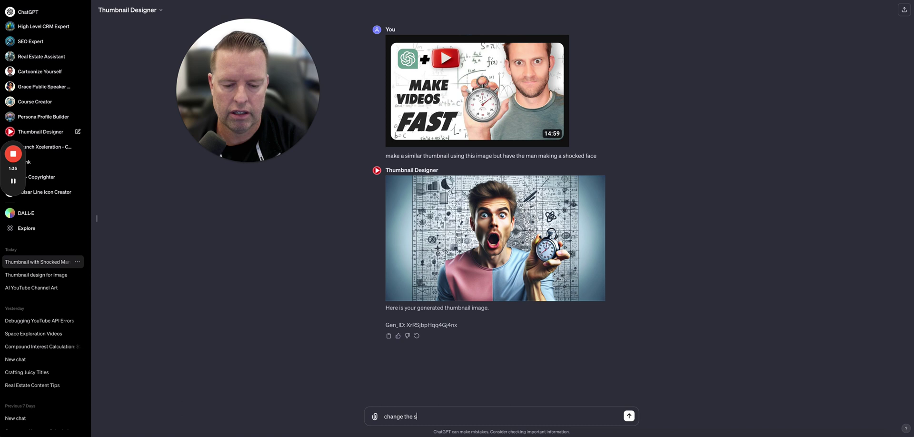
type("hirt to")
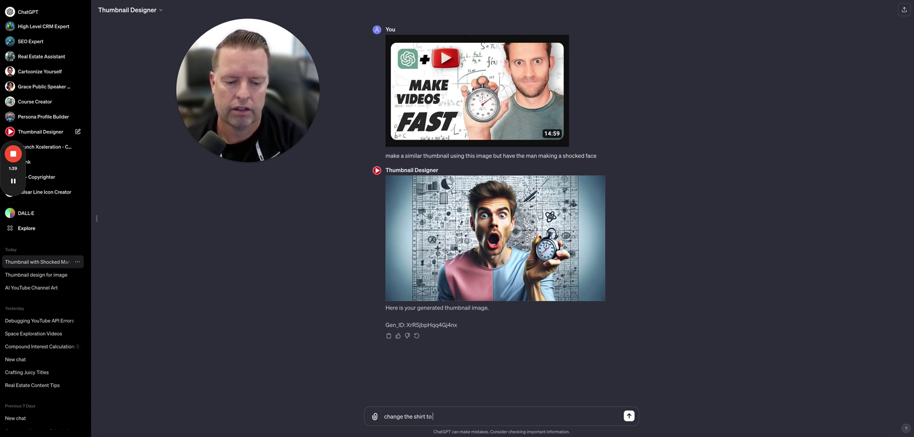
type(" a green")
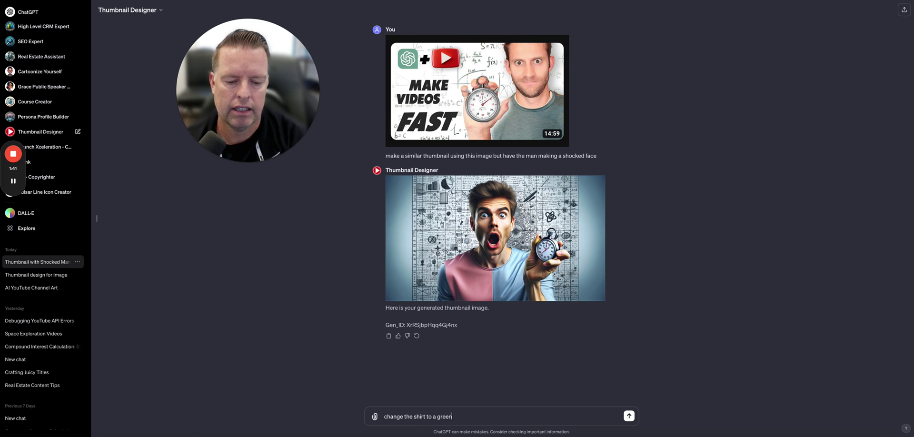
type(" sage color")
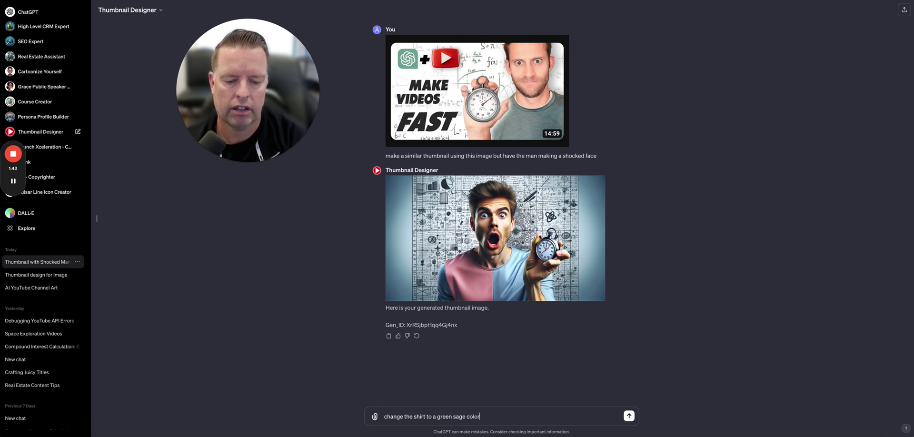
type(" \"")
key("ctrl+v")
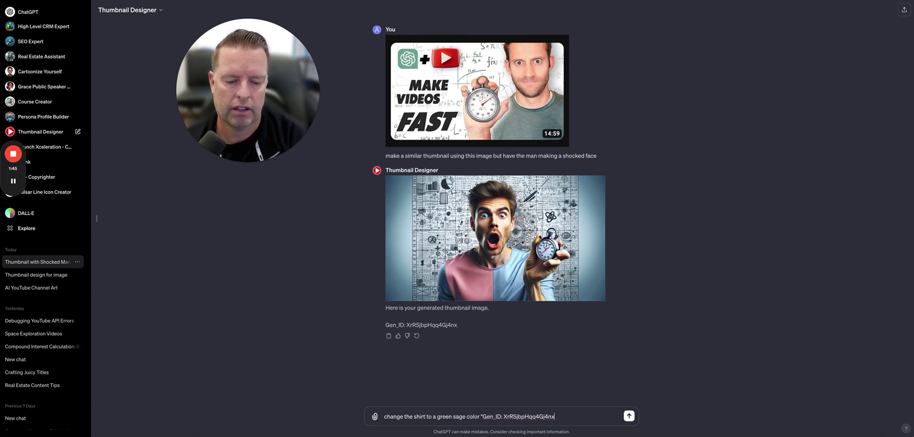
type("\"")
key("Return")
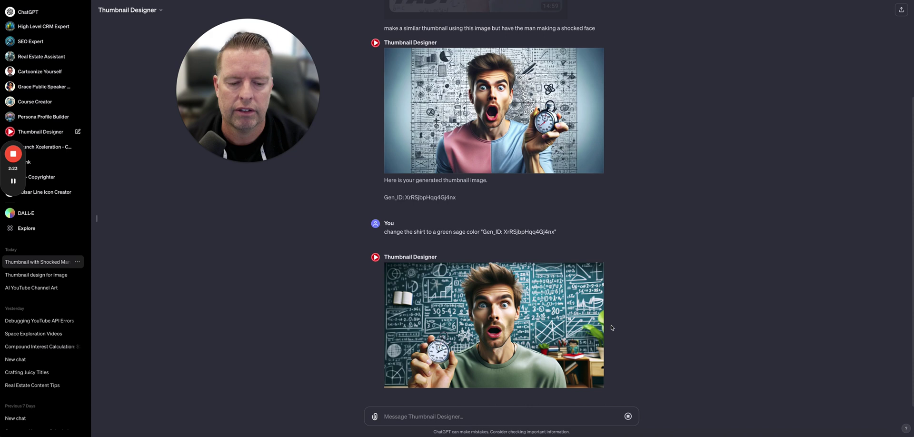
Download the sage-green-shirt thumbnail PNG to the Downloads folder
scroll(569, 319, "up", 2)
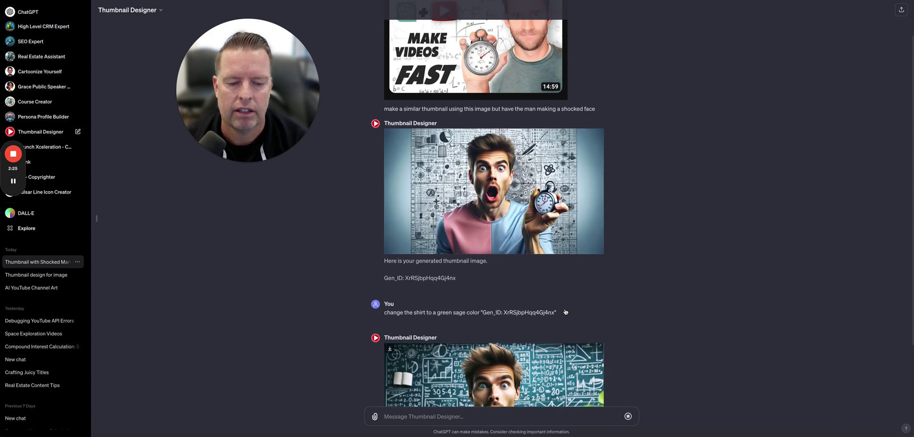
scroll(565, 312, "up", 1)
scroll(514, 221, "down", 3)
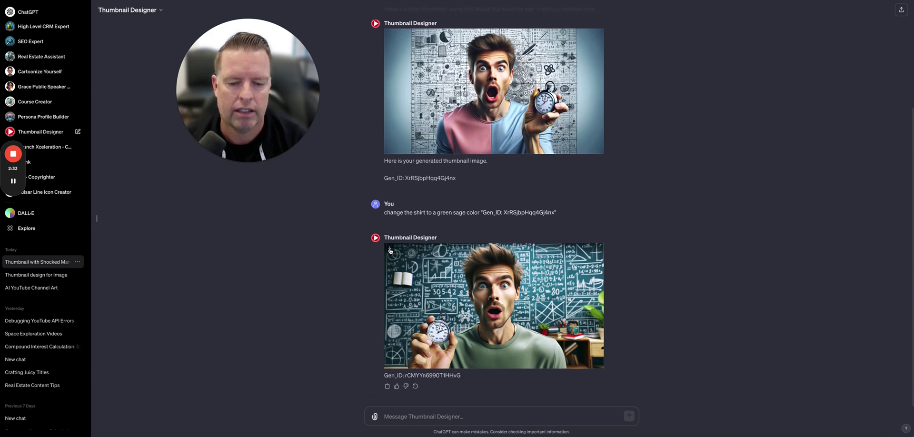
left_click(391, 250)
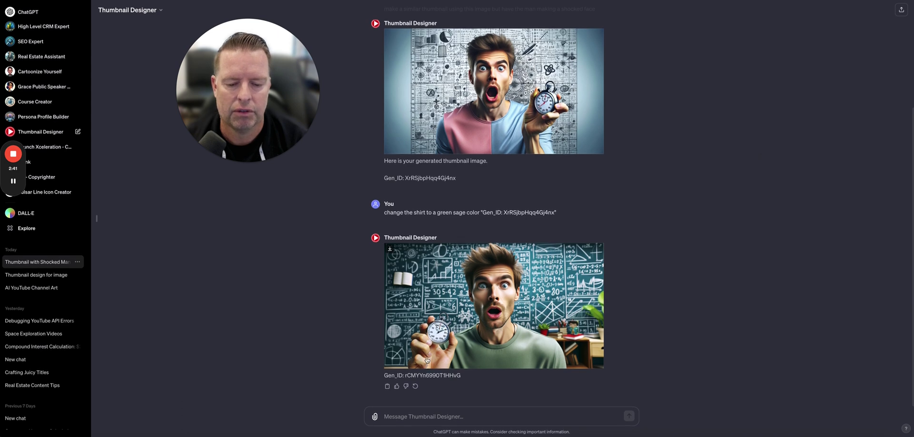
scroll(535, 350, "up", 3)
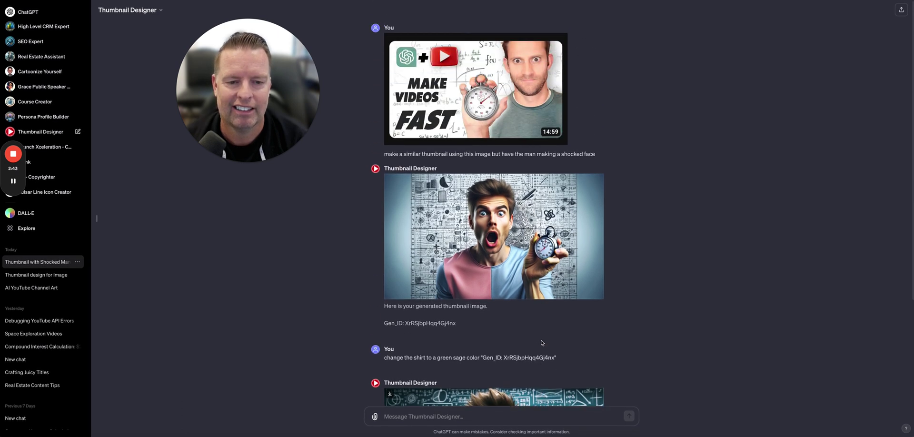
scroll(497, 392, "down", 3)
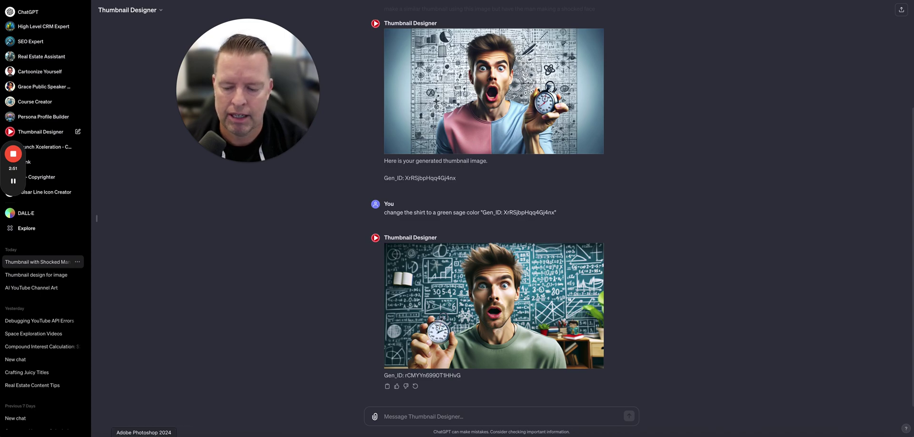
Return to the Photoshop thumbnail composite and bring up Finder's Dock menu
left_click(144, 435)
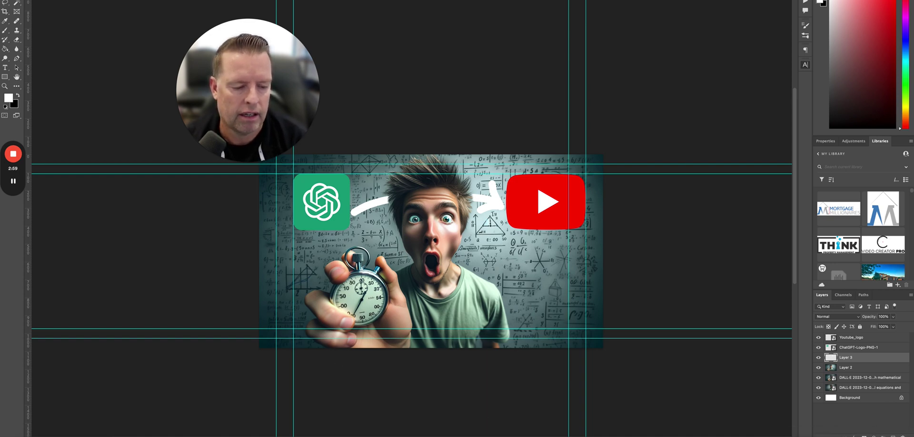
right_click(809, 431)
Place the green-shirt image from Downloads, scale it to fill the canvas, and layer the arrows above
left_click(836, 425)
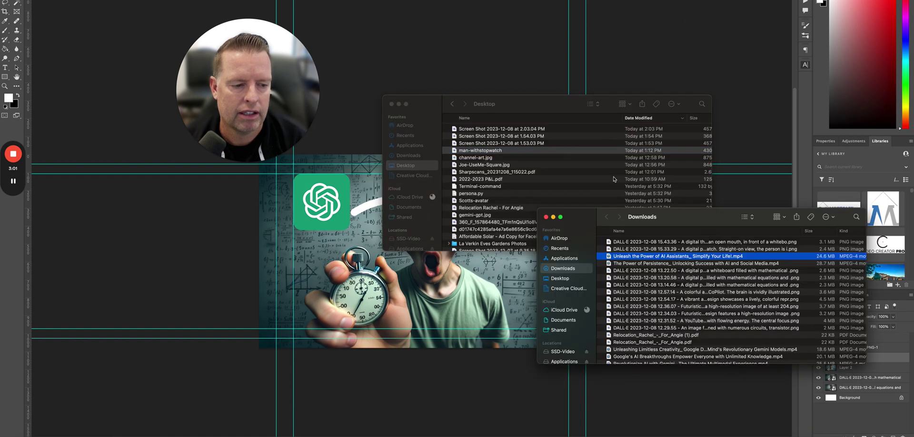
left_click_drag(616, 242, 422, 253)
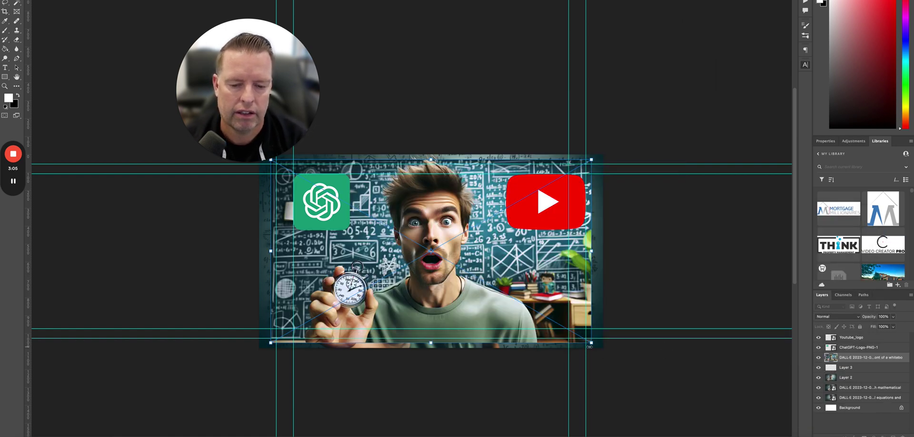
left_click_drag(592, 343, 604, 350)
left_click_drag(251, 137, 208, 130)
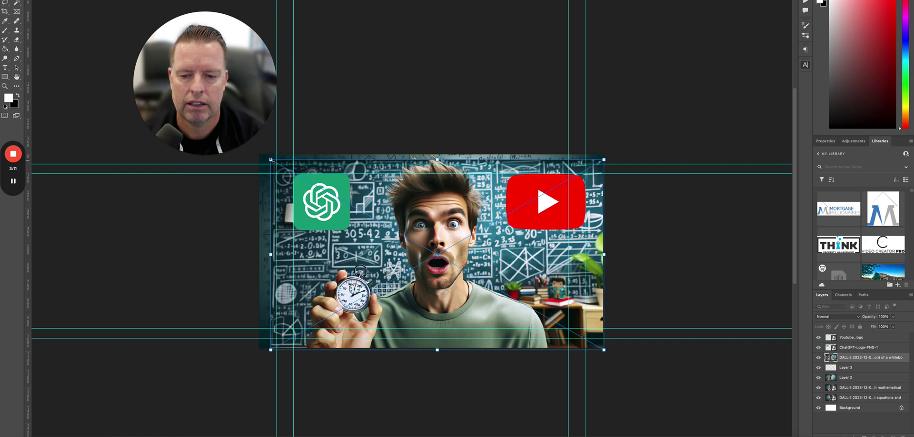
left_click_drag(271, 160, 250, 156)
left_click_drag(448, 193, 453, 205)
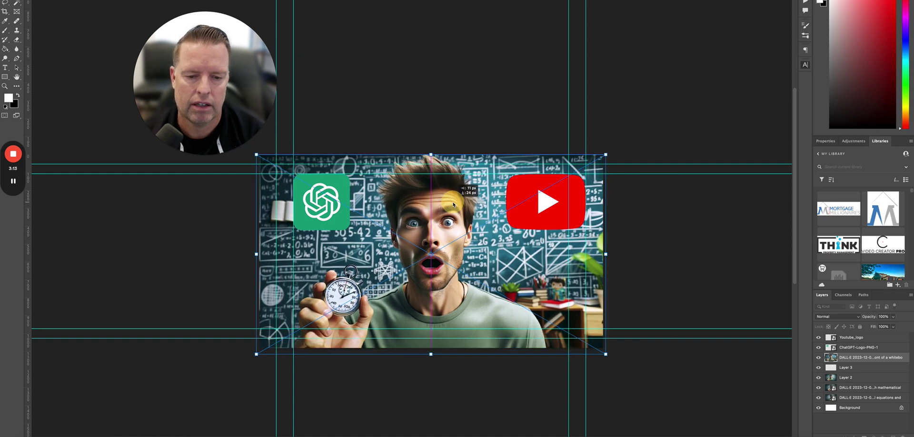
key("Return")
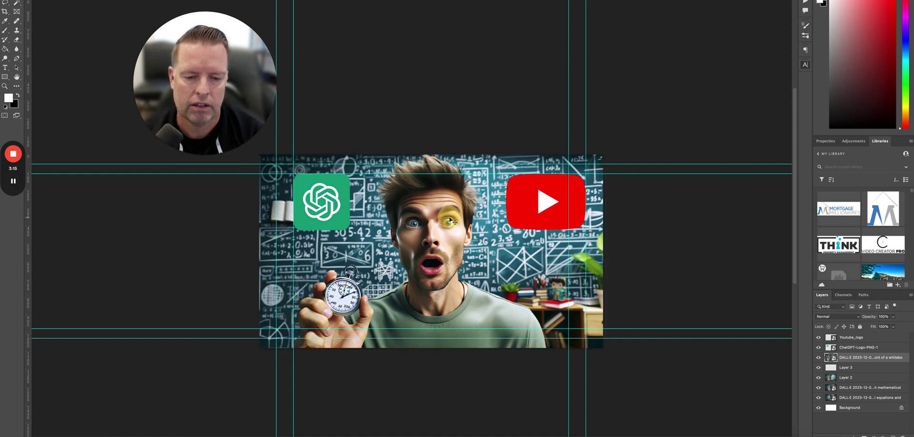
left_click_drag(854, 369, 852, 355)
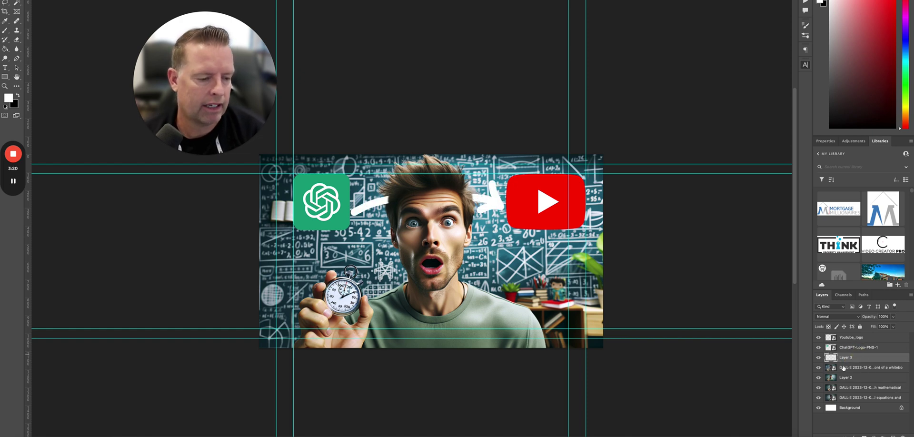
Give the arrows layer a yellow Color Overlay effect
left_click(865, 434)
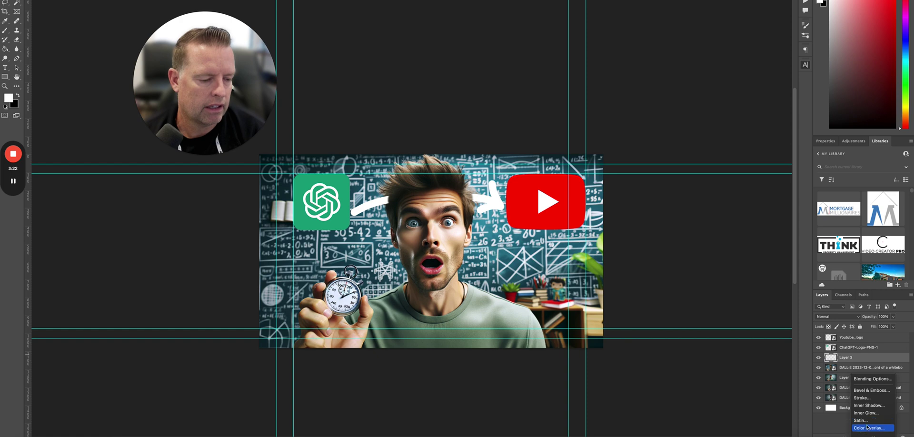
left_click(865, 427)
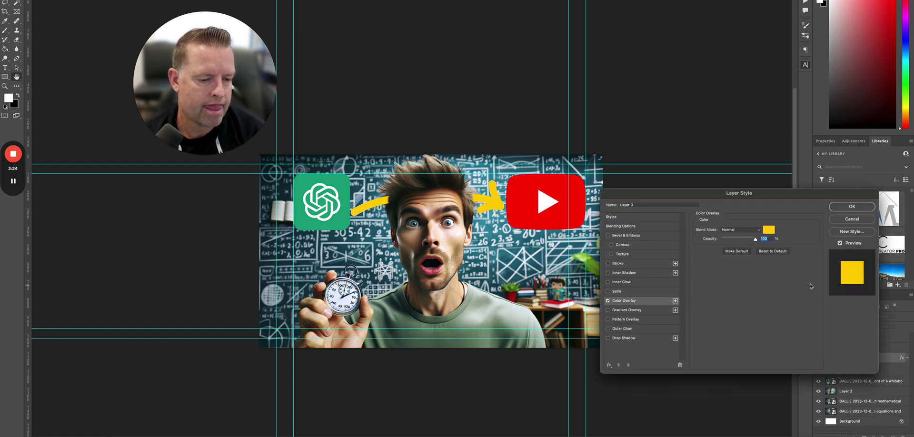
left_click(851, 206)
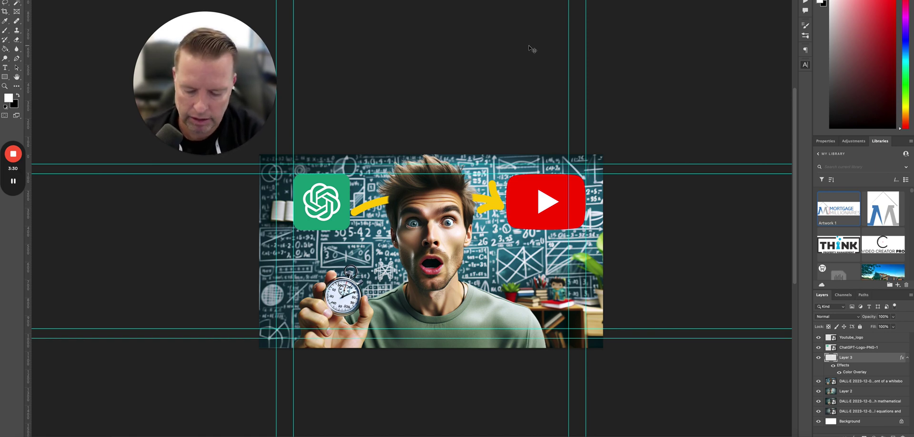
Save for Web as a Very High quality JPEG named Thumbnail-3.jpg
key("ctrl+alt+shift+s")
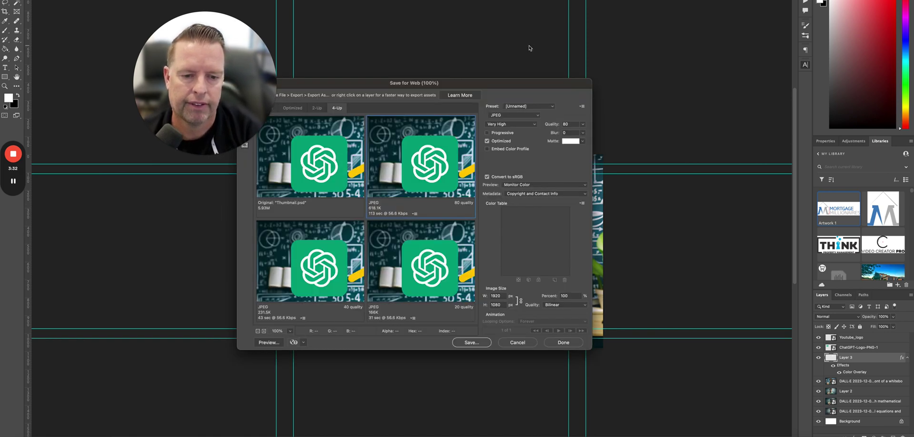
key("Return")
type("Thum")
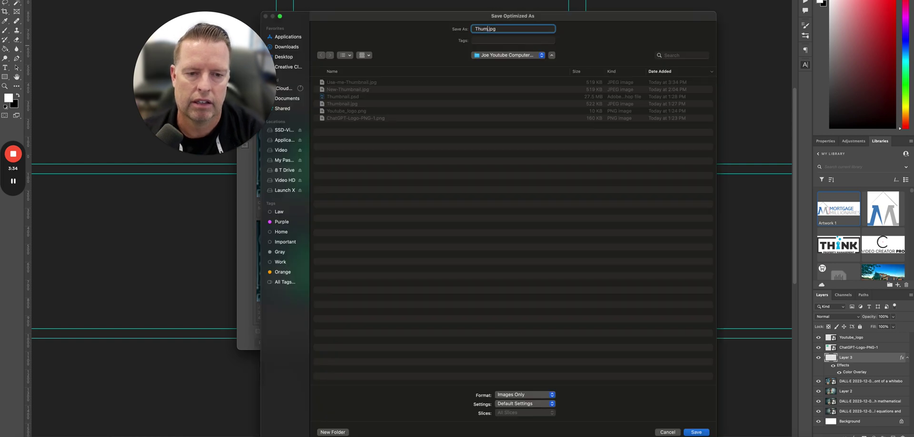
type("bnaio")
key("BackSpace")
type("l-")
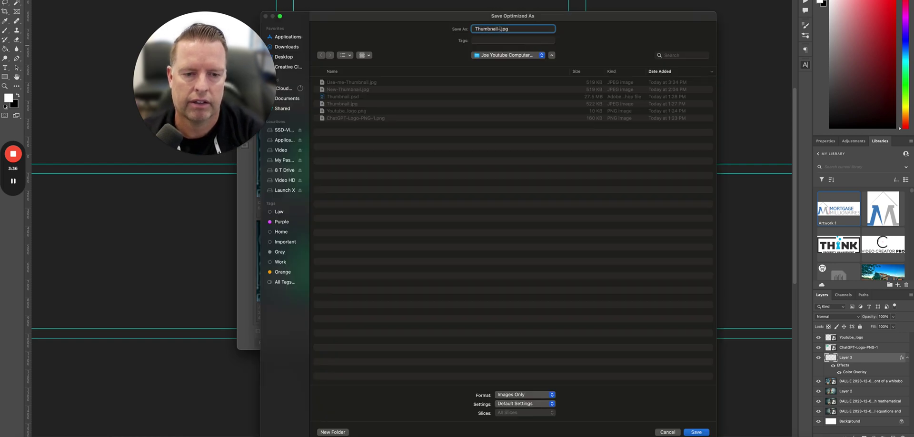
type("2")
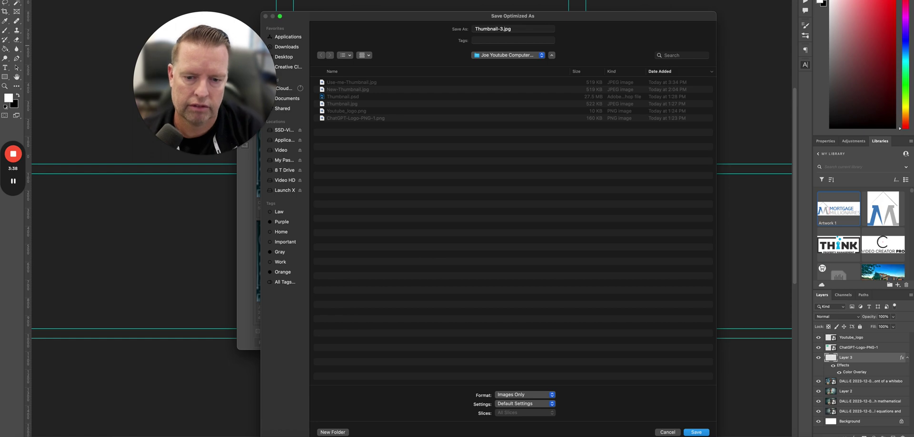
key("Return")
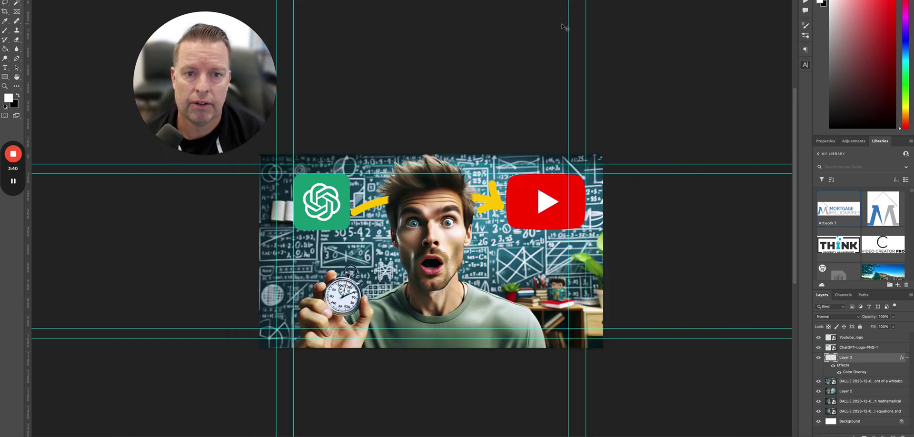